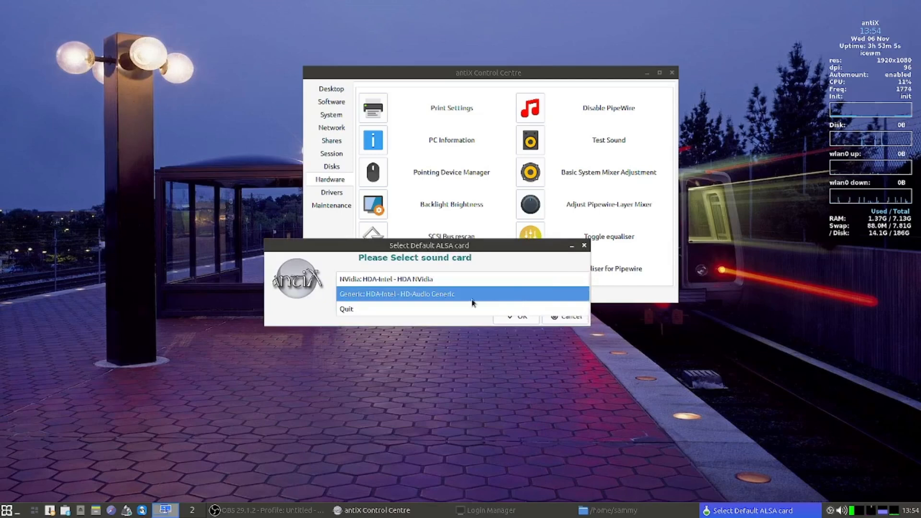
- Pick 'NVidia: HDA Intel - HDA NVidia' in the Select Default ALSA card list
click(430, 285)
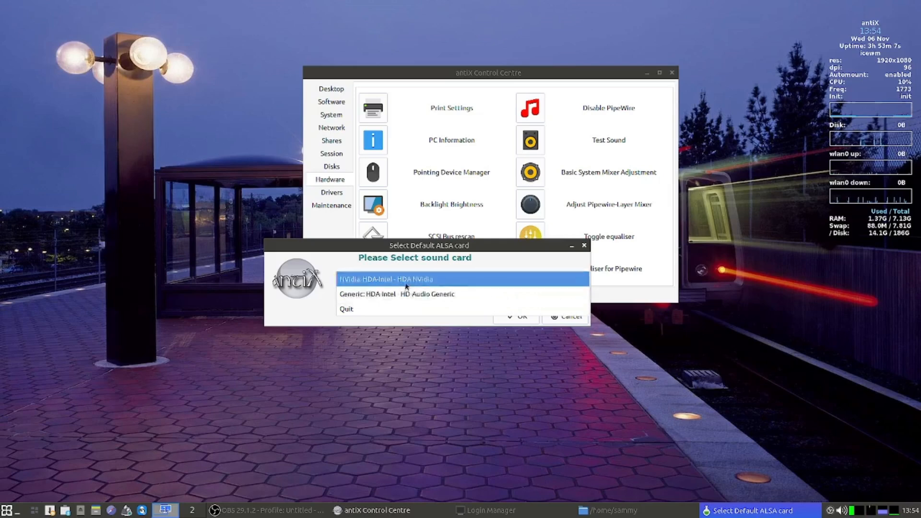
- Quit the sound card chooser without applying NVidia, confirming Yes, then start the speaker test
click(509, 253)
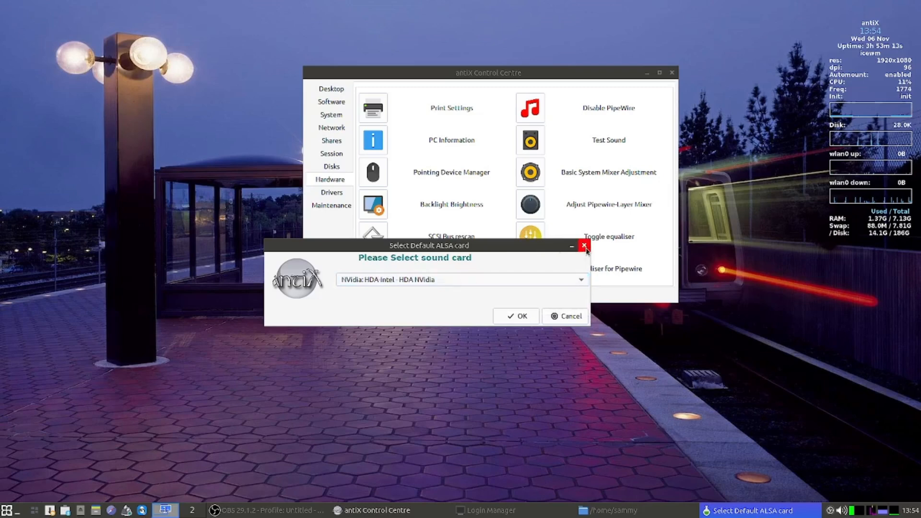
click(585, 247)
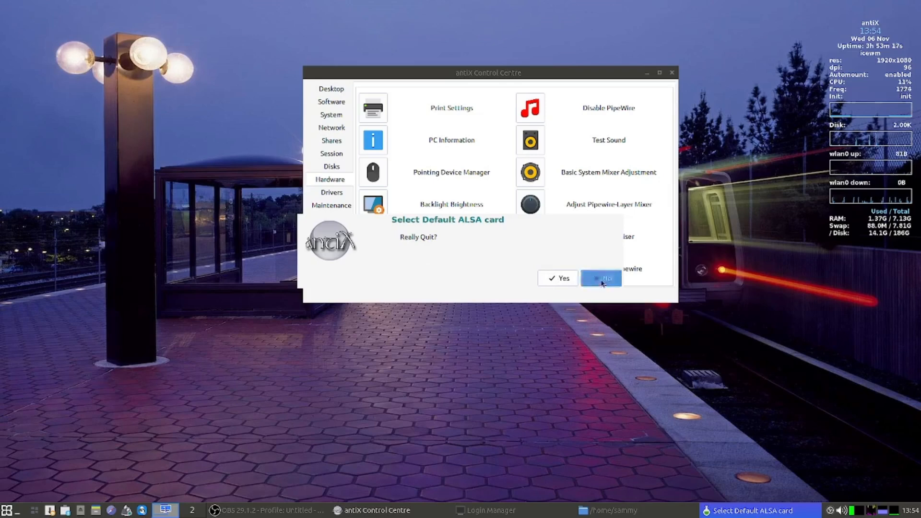
click(551, 281)
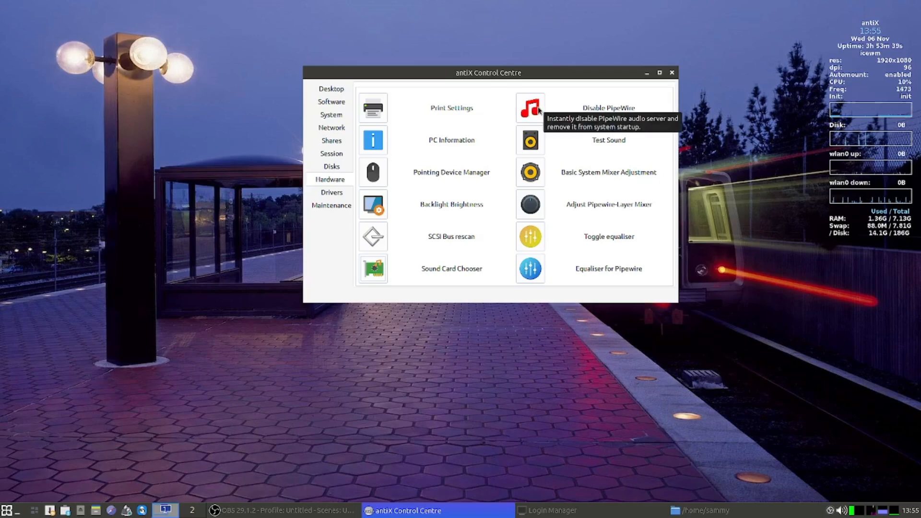
click(532, 142)
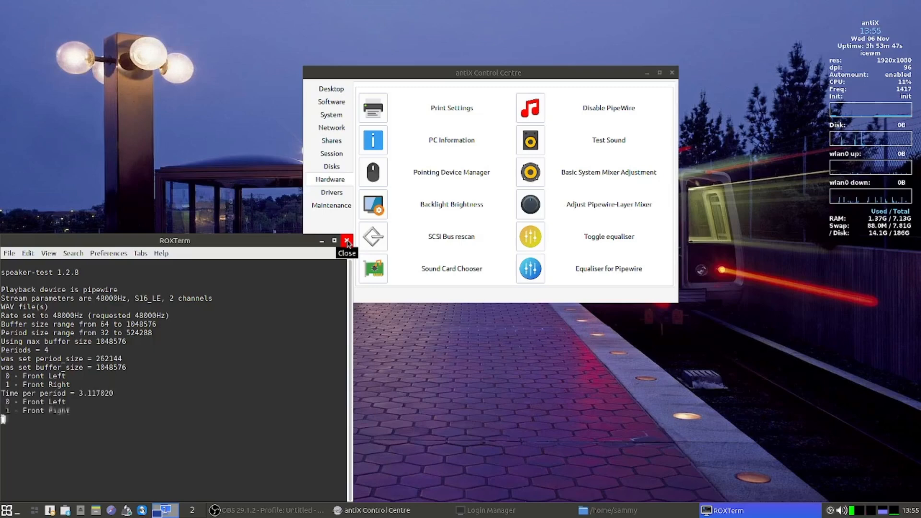
- Close the speaker-test terminal and launch the alsamixer sound mixer
click(347, 242)
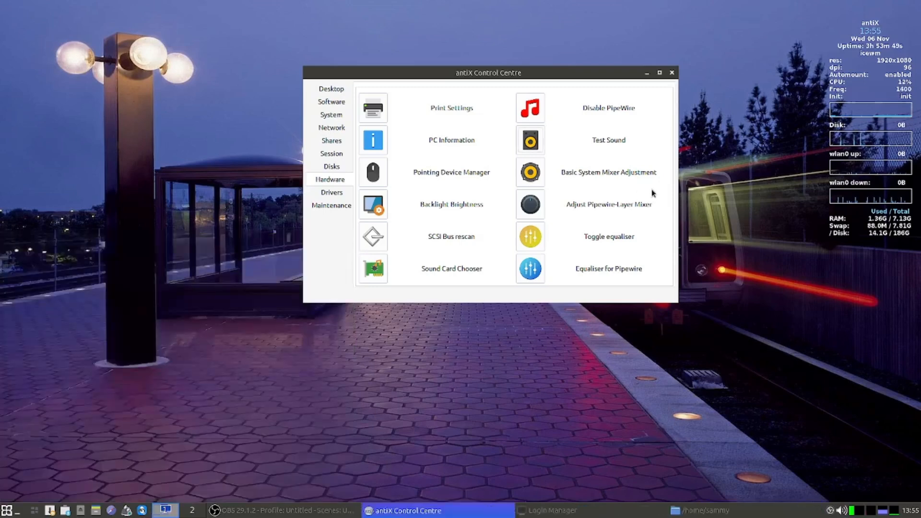
click(531, 175)
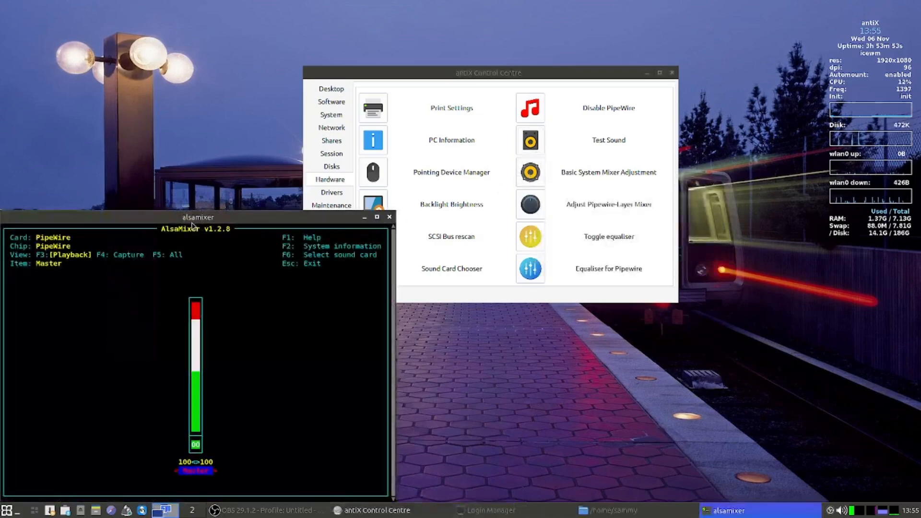
- Lower the alsamixer Master playback volume from 100 to 90
drag(192, 224, 286, 173)
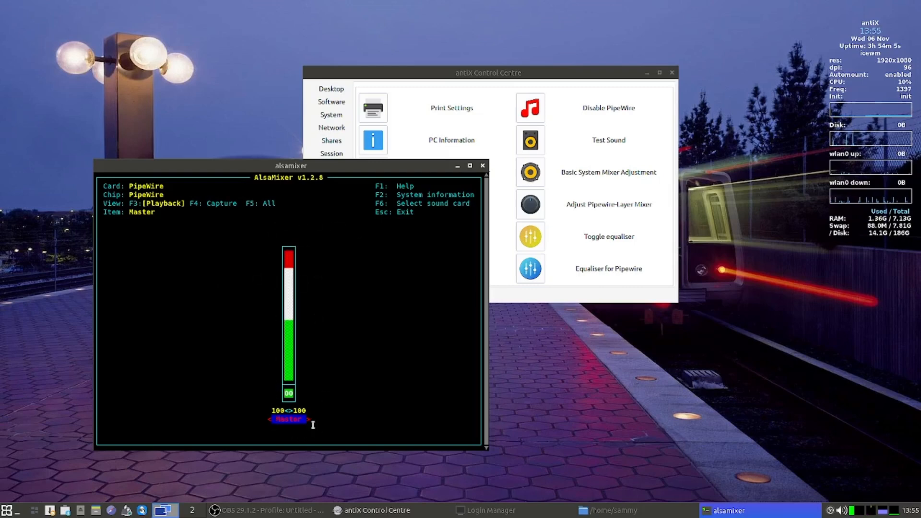
key(Down)
key(Up)
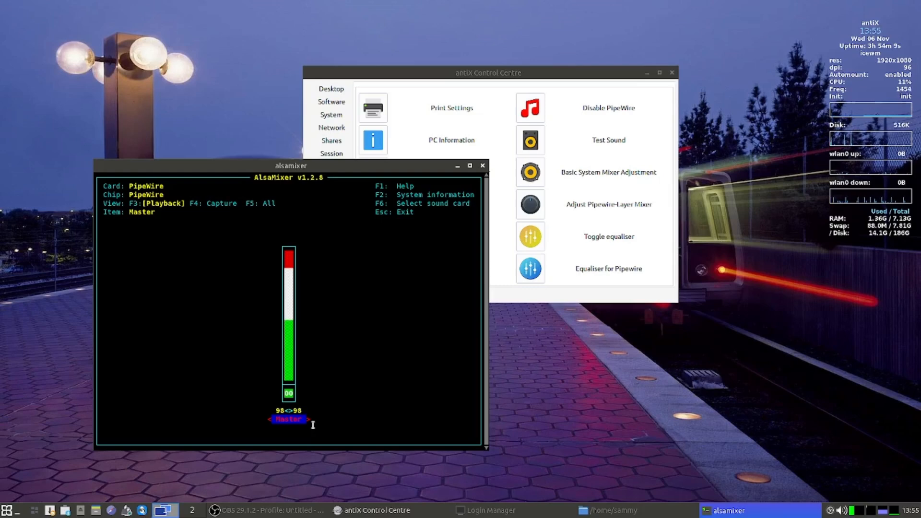
key(Down)
key(Down)
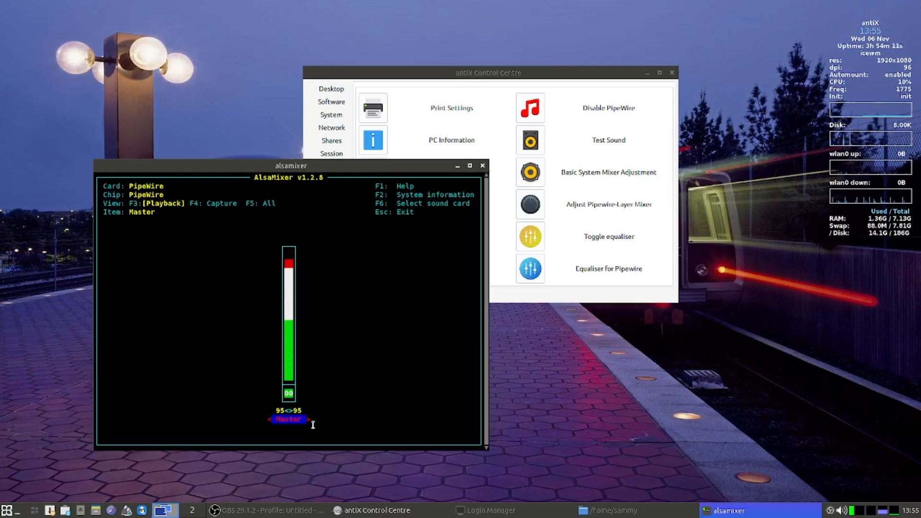
key(Down)
key(Down)
key(Down)
key(Down)
key(Down)
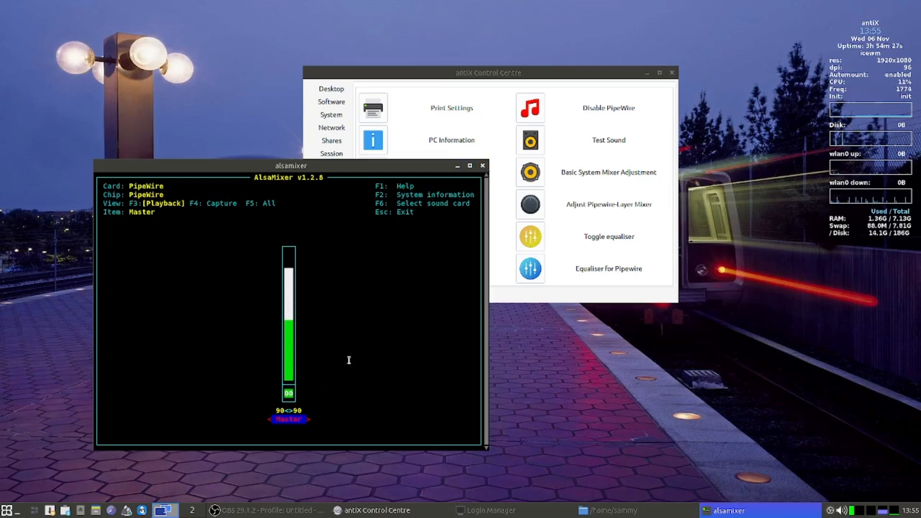
- Review the Capture and All mixer views, then exit alsamixer
key(F4)
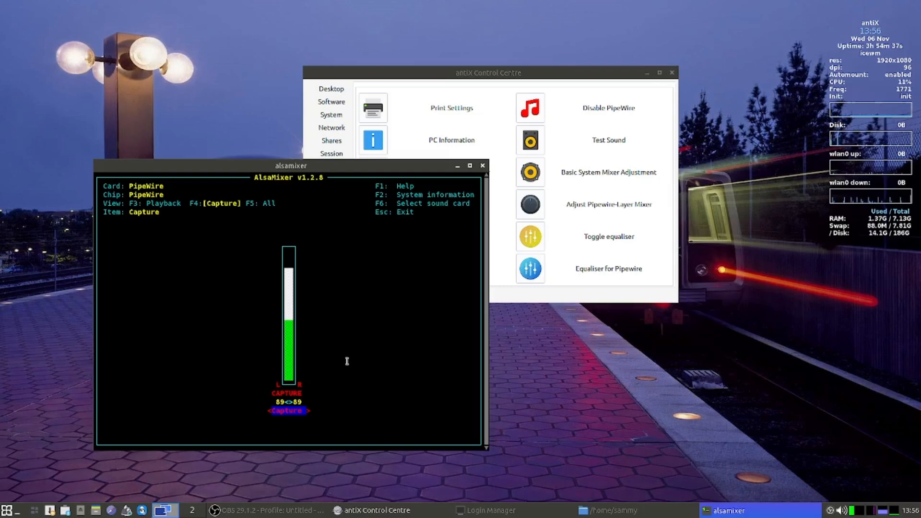
key(F5)
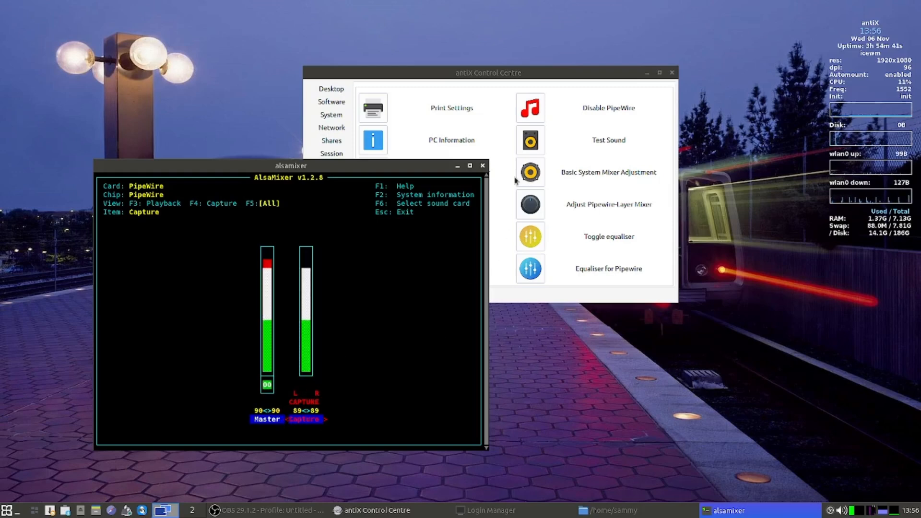
click(482, 167)
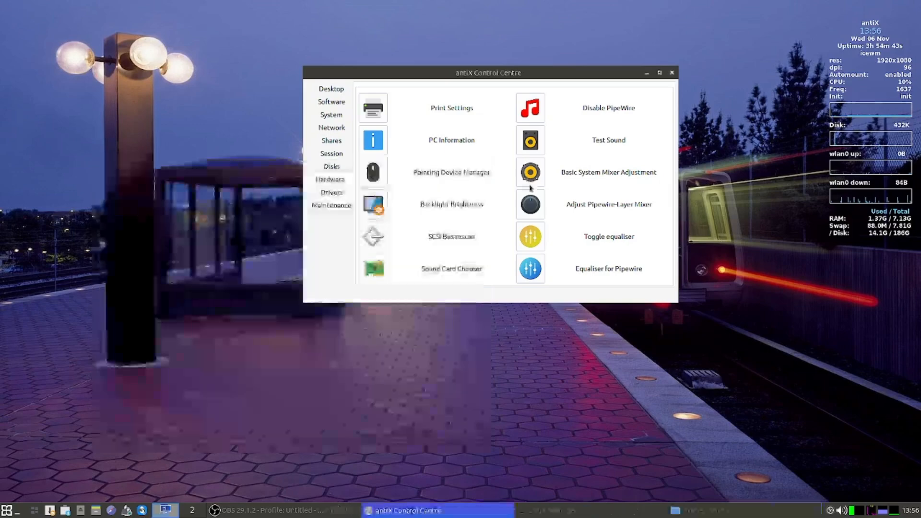
click(537, 209)
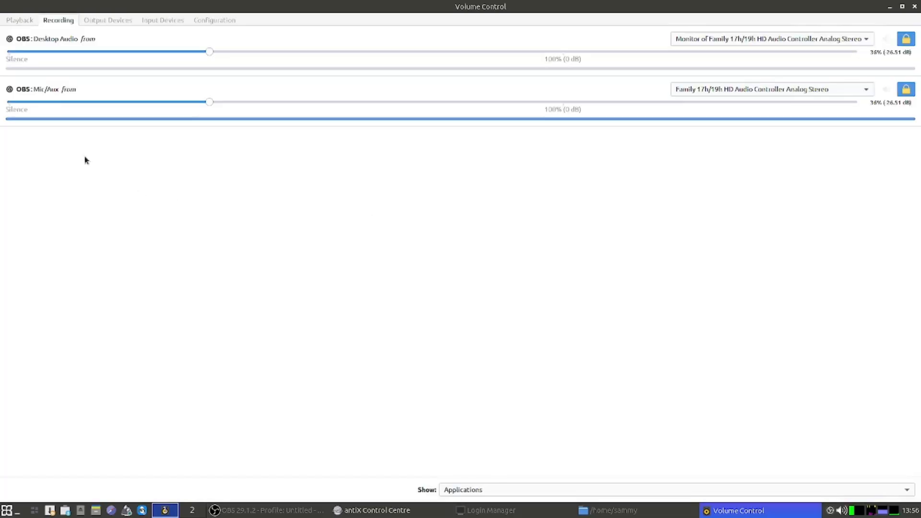
click(11, 22)
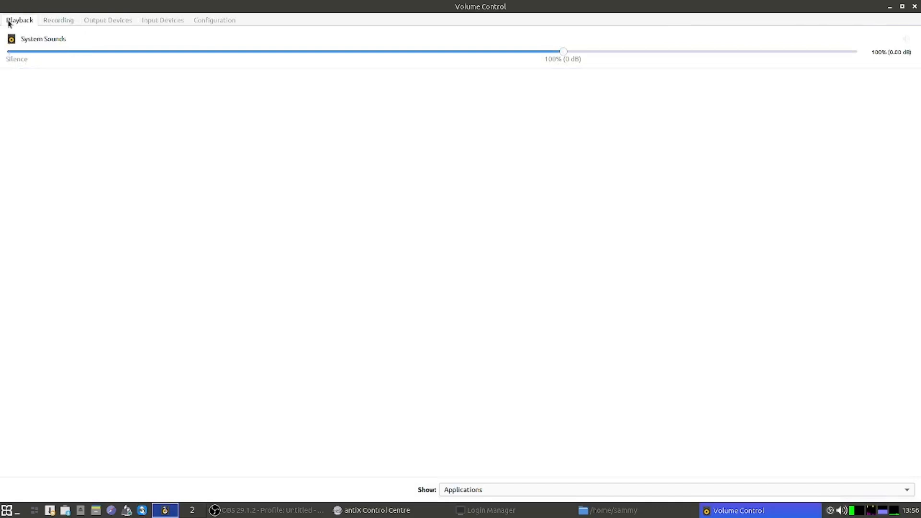
click(58, 21)
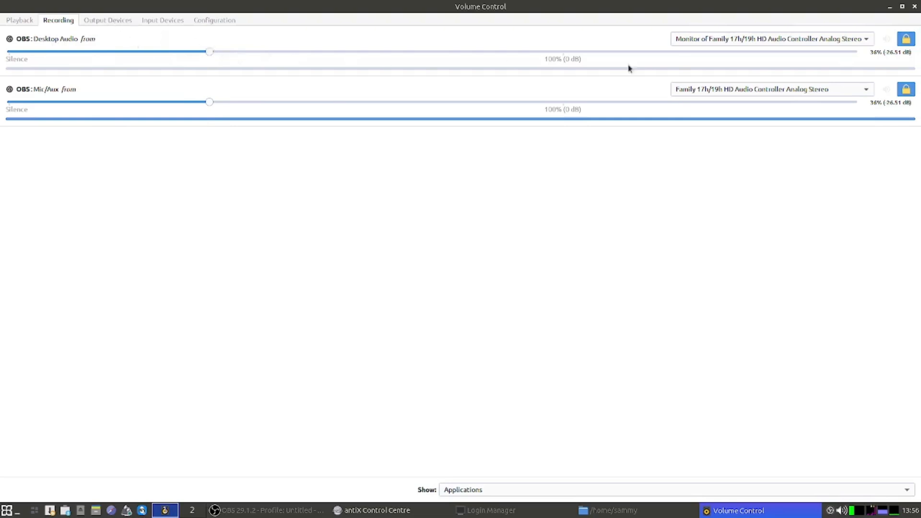
click(95, 21)
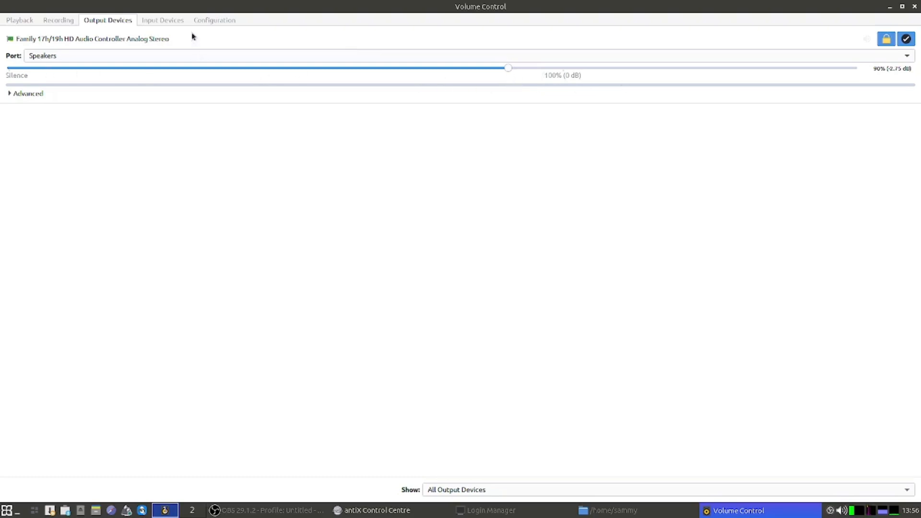
click(156, 22)
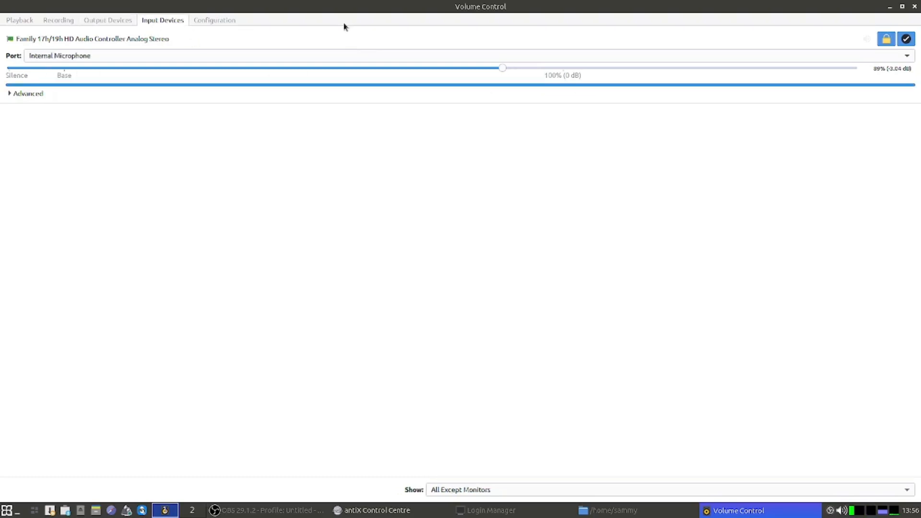
click(909, 58)
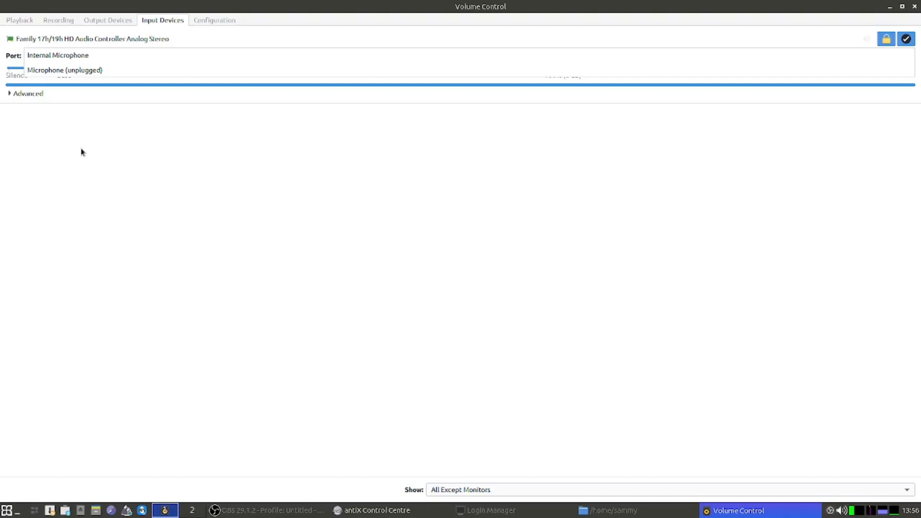
click(210, 18)
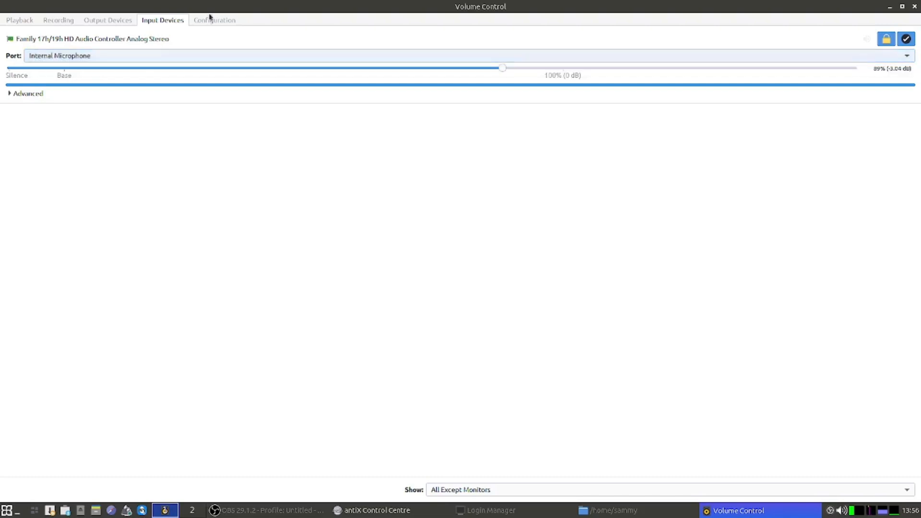
click(221, 23)
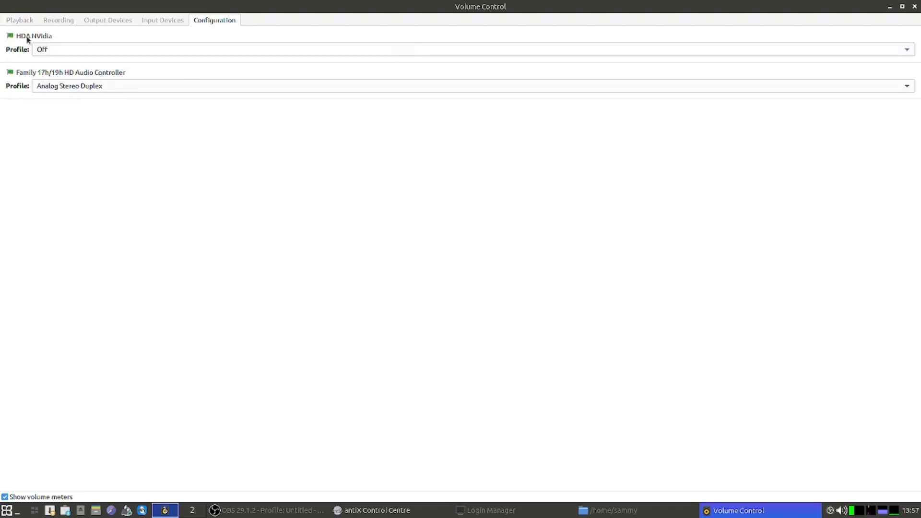
click(15, 19)
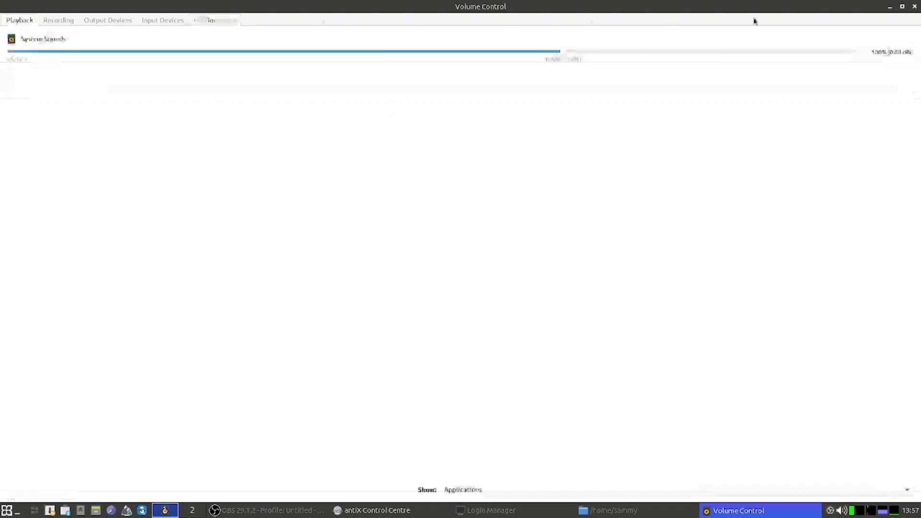
click(915, 7)
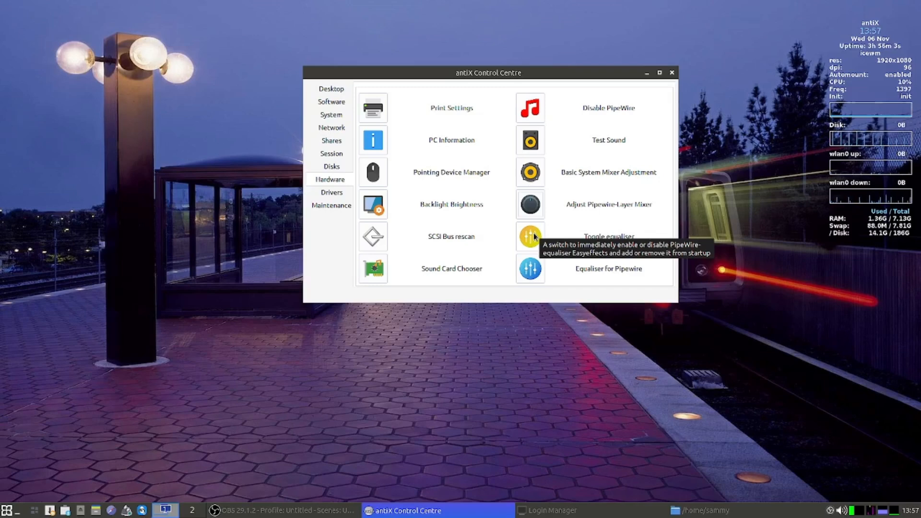
- Launch Easy Effects for PipeWire and check its Input and Output sides, ending on Output
click(536, 279)
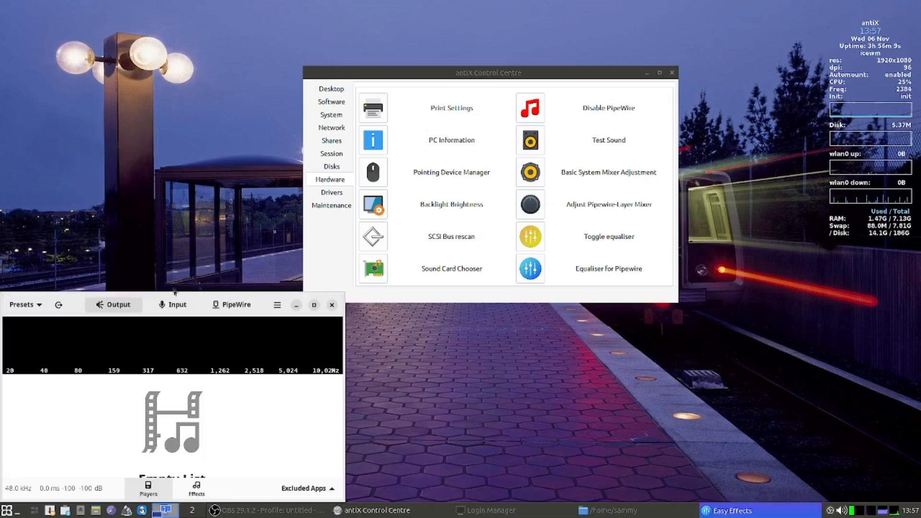
drag(175, 294, 296, 158)
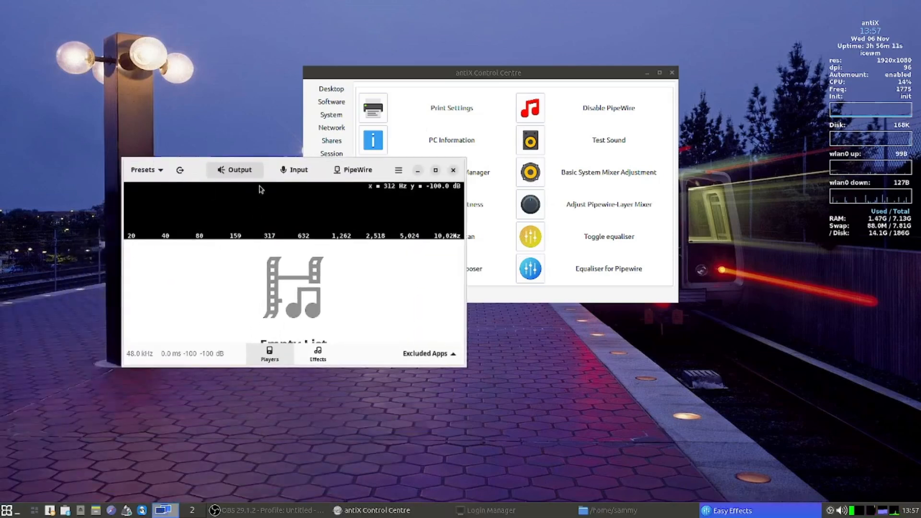
click(295, 170)
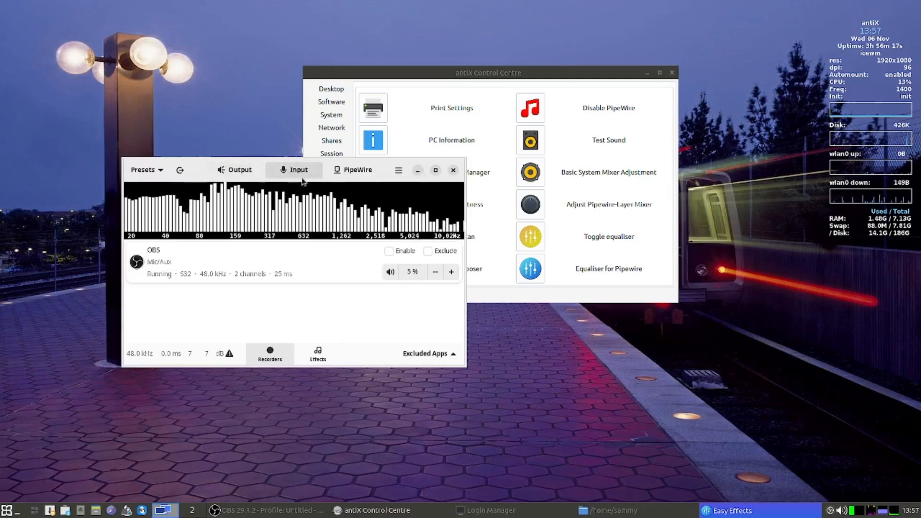
click(251, 170)
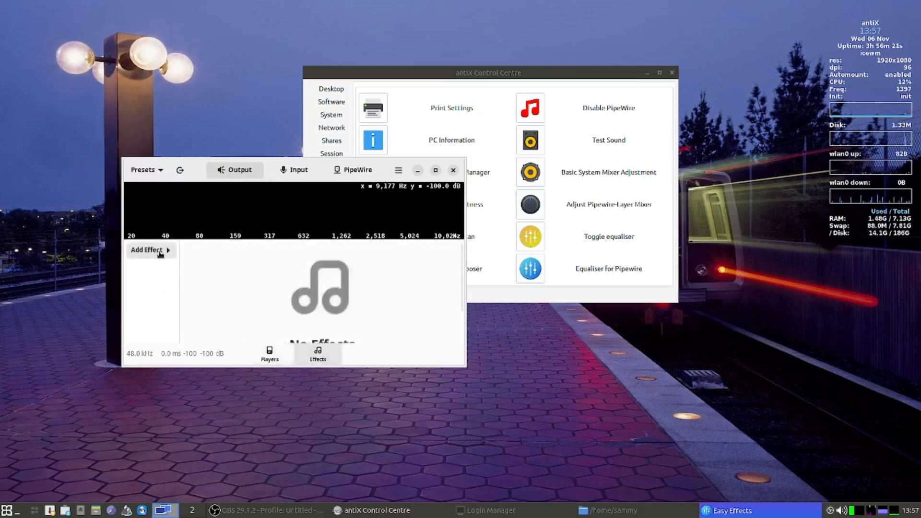
click(159, 251)
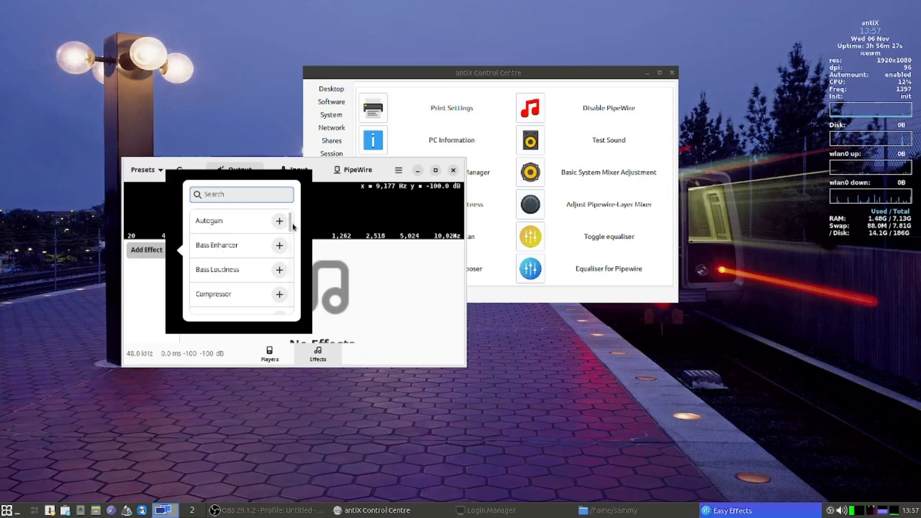
scroll(292, 228, down, 1)
drag(292, 228, 293, 247)
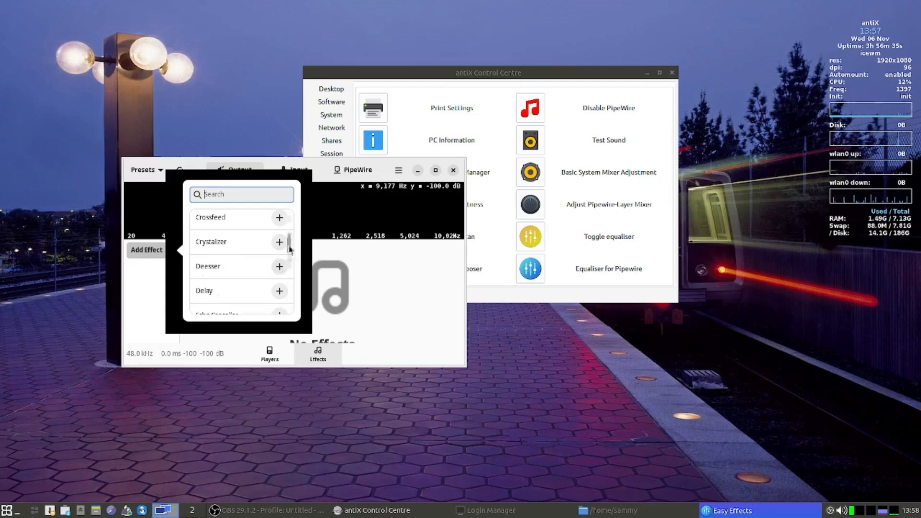
drag(289, 241, 299, 287)
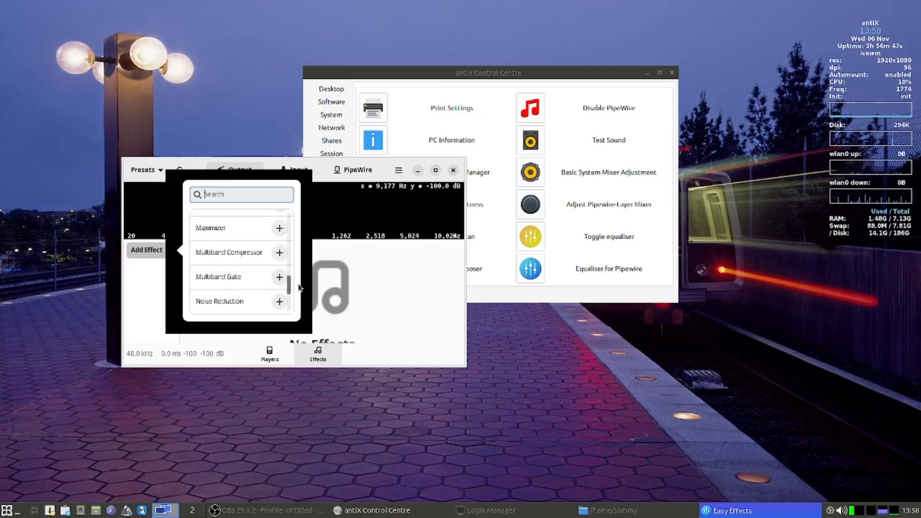
drag(298, 287, 298, 306)
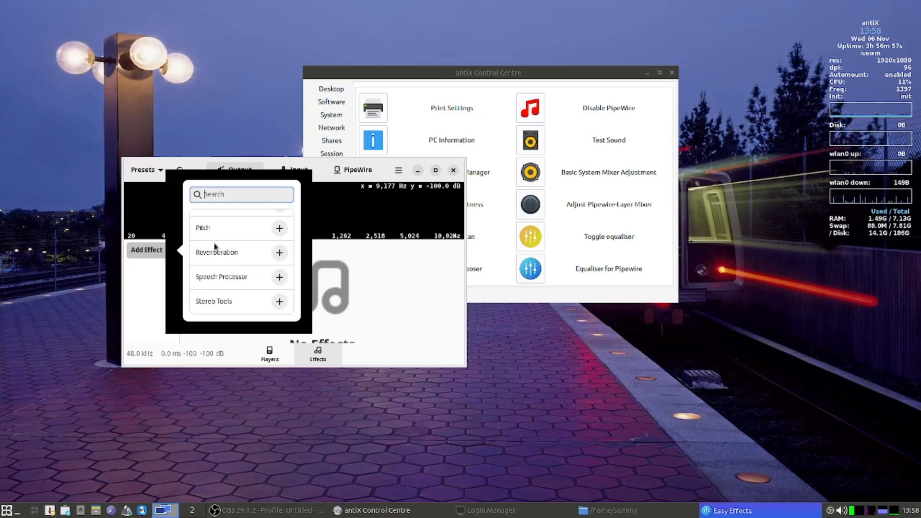
click(384, 314)
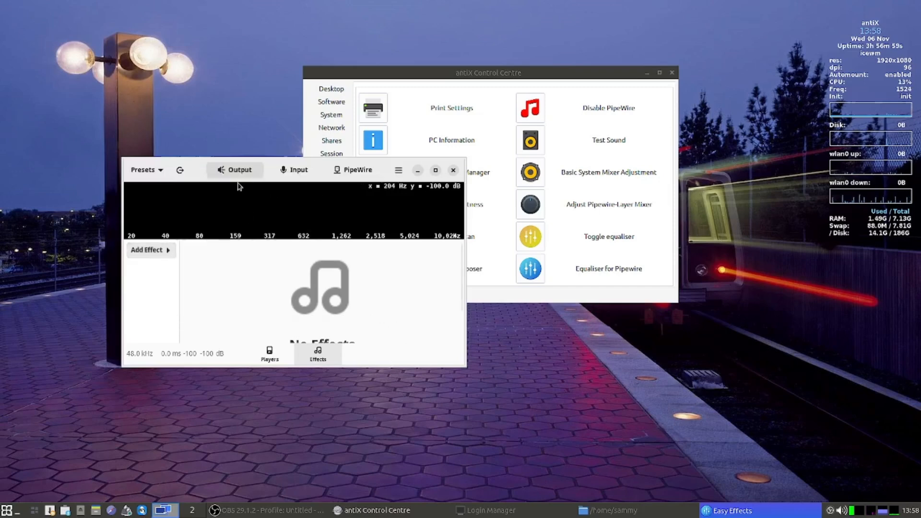
- Show the Input side's empty effects chain and browse the Add Effect list without adding anything
click(294, 169)
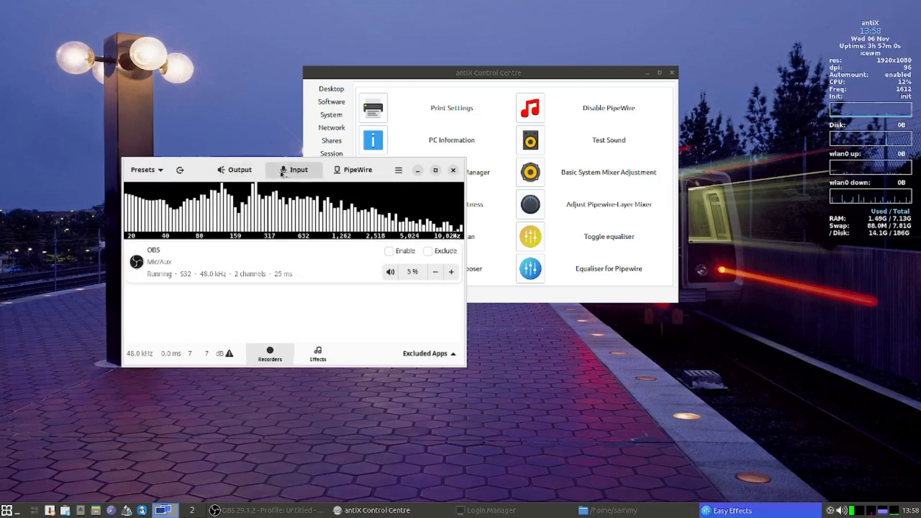
click(318, 354)
click(158, 249)
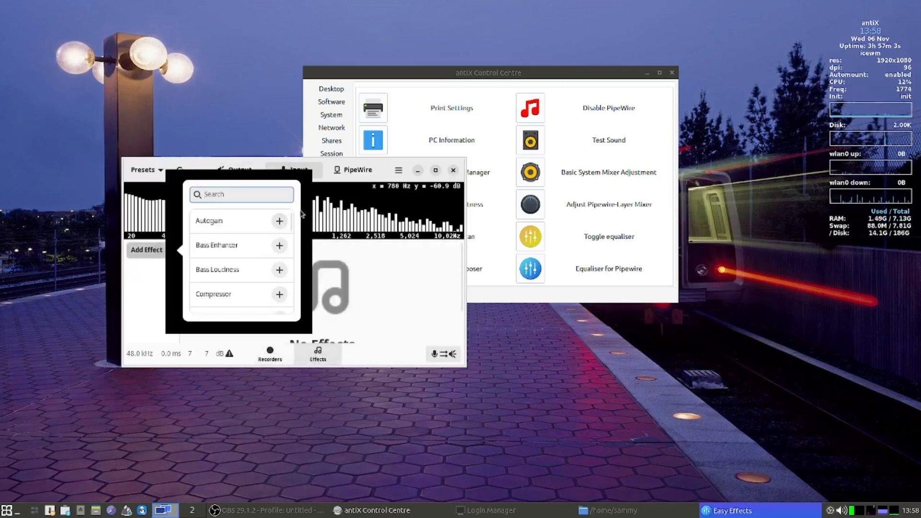
scroll(293, 244, down, 3)
drag(292, 242, 301, 209)
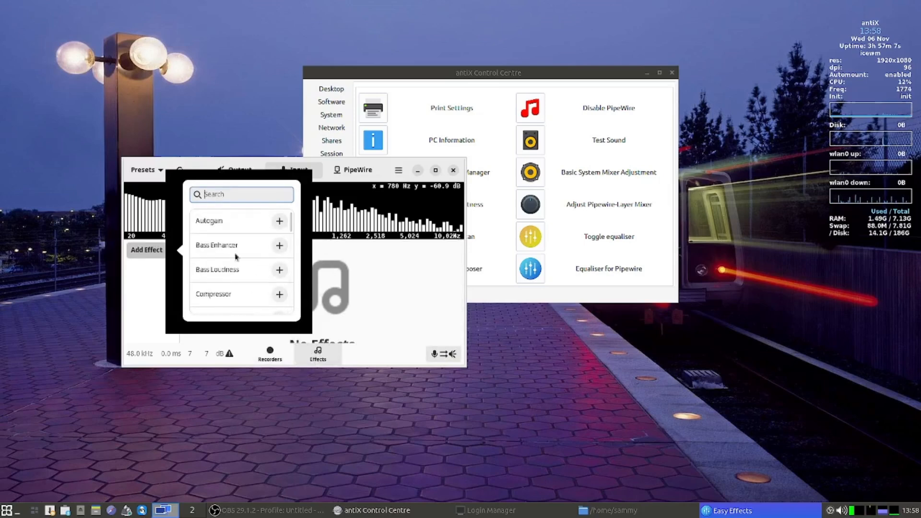
click(407, 318)
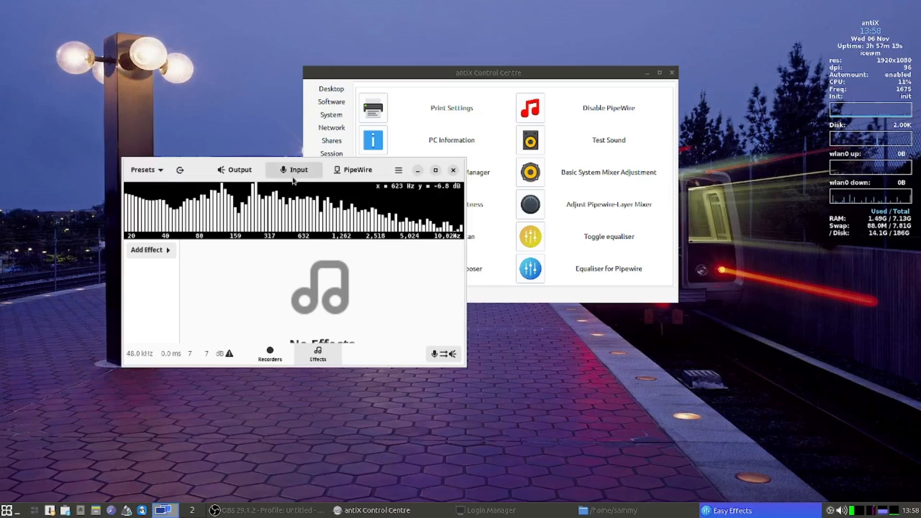
- Open PipeWire Presets Autoloading for the Analog Stereo output and browse its preset dropdown
click(356, 170)
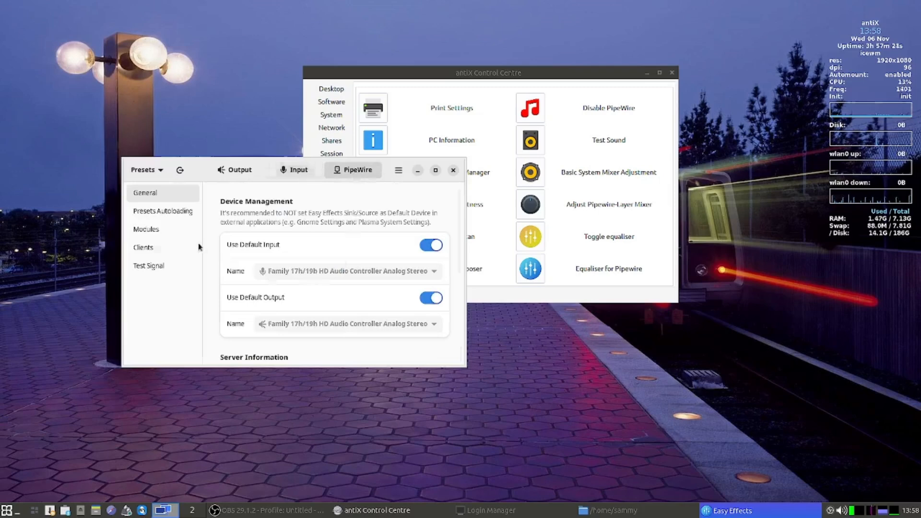
click(160, 217)
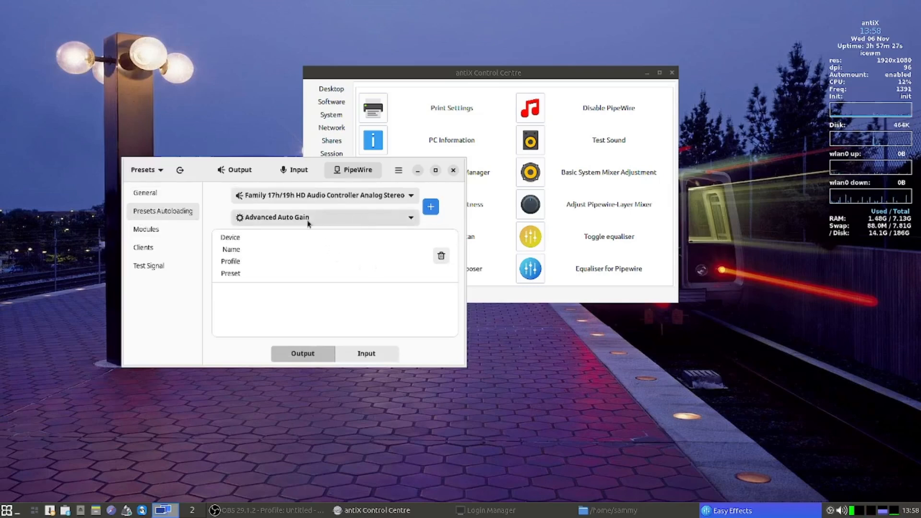
click(355, 220)
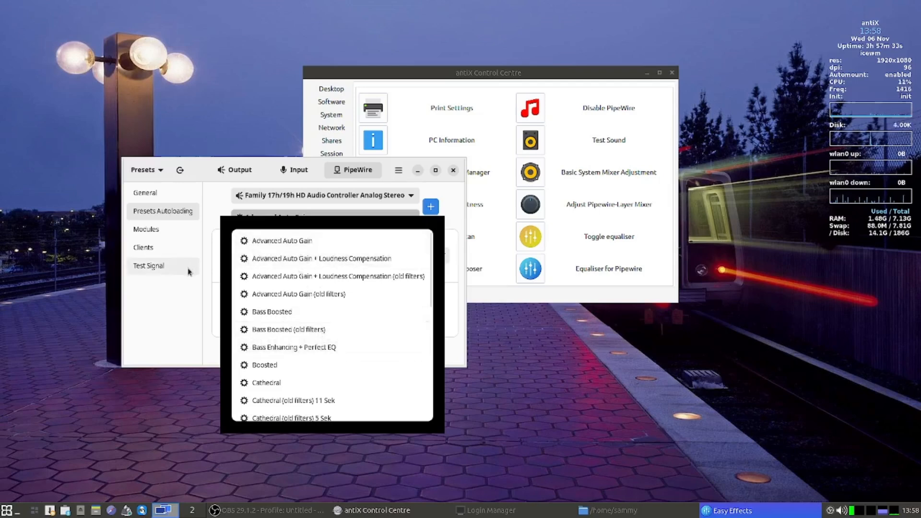
scroll(319, 325, down, 4)
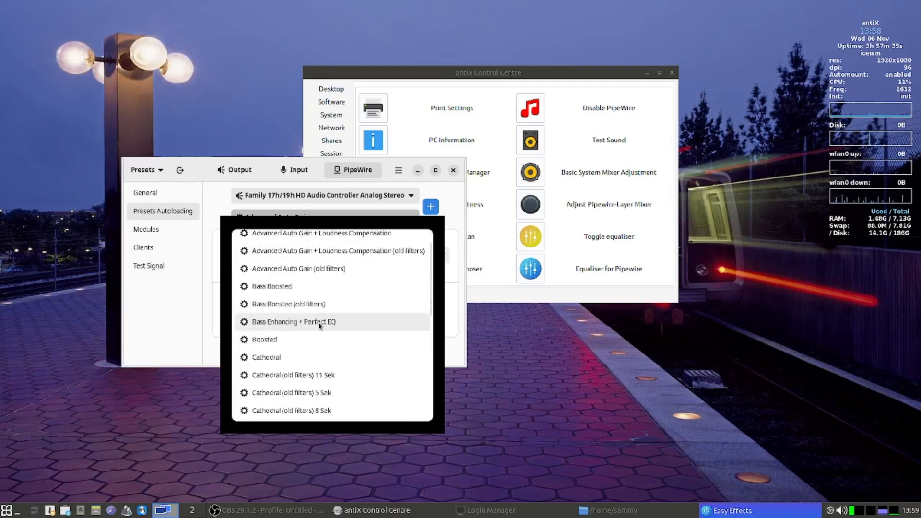
scroll(319, 325, down, 6)
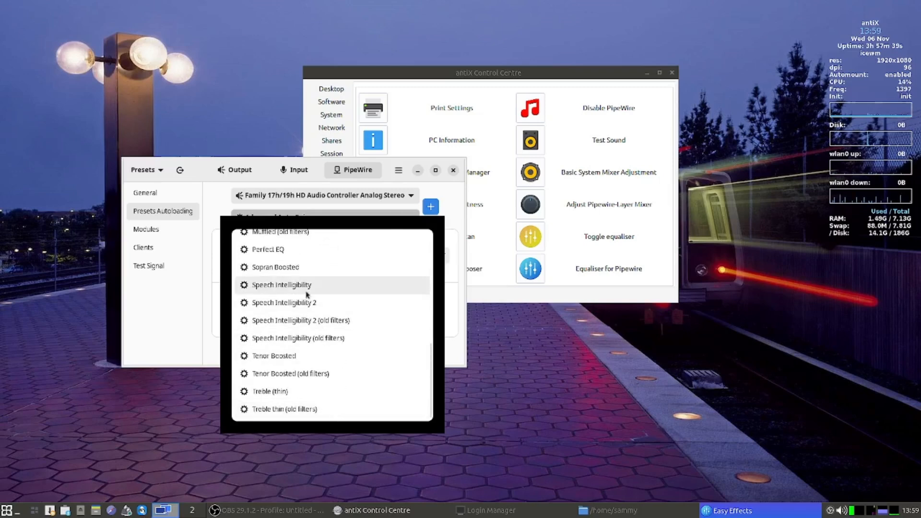
scroll(379, 299, up, 10)
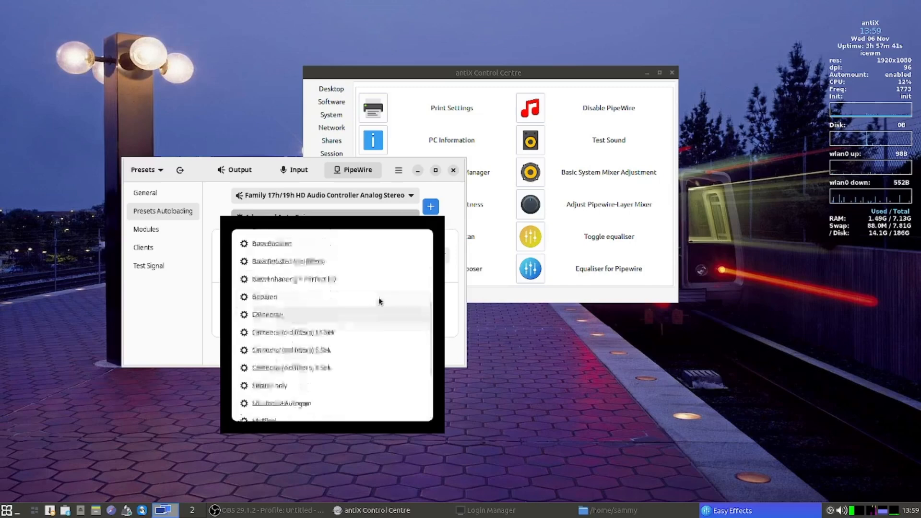
click(194, 305)
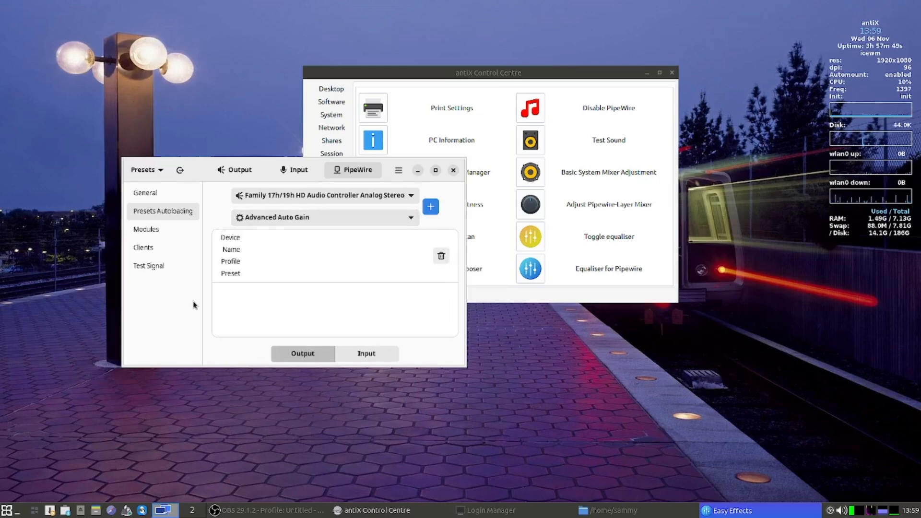
- Browse the PipeWire Modules and Clients lists, then open the Test Signal settings
click(145, 229)
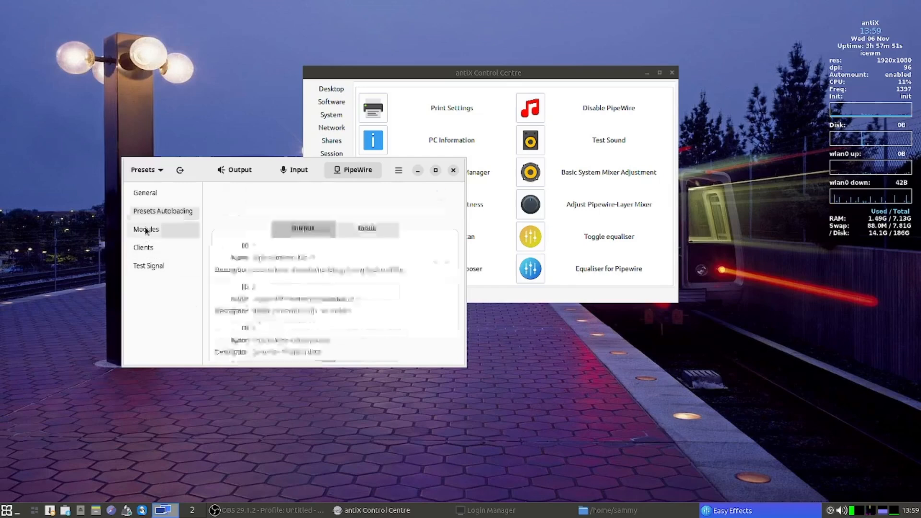
scroll(339, 265, down, 15)
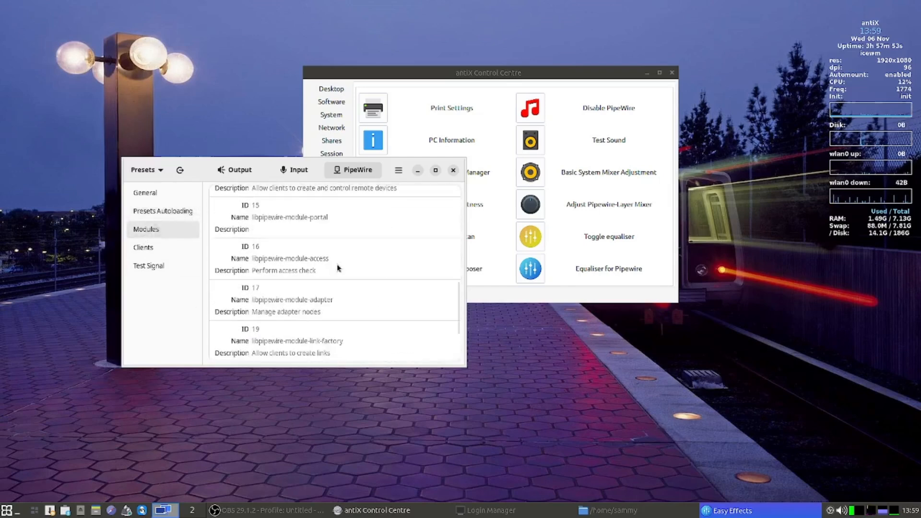
click(159, 250)
scroll(334, 241, down, 3)
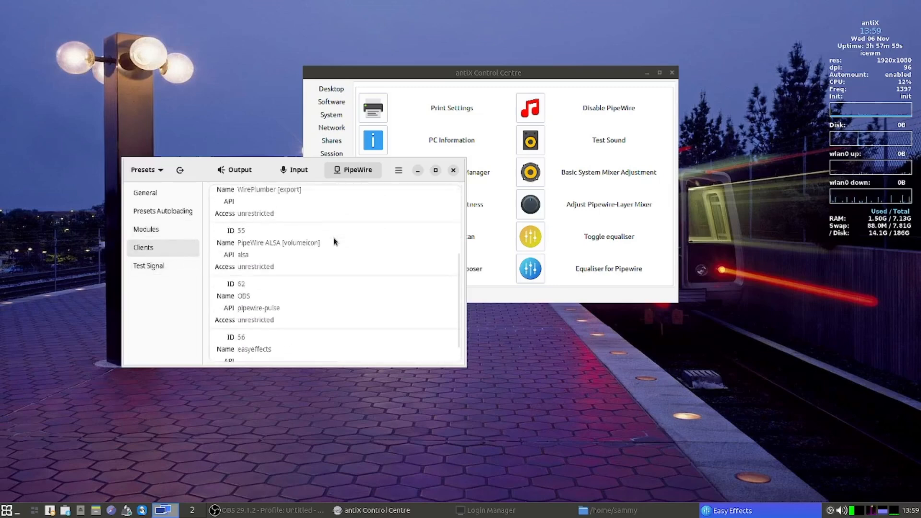
click(138, 267)
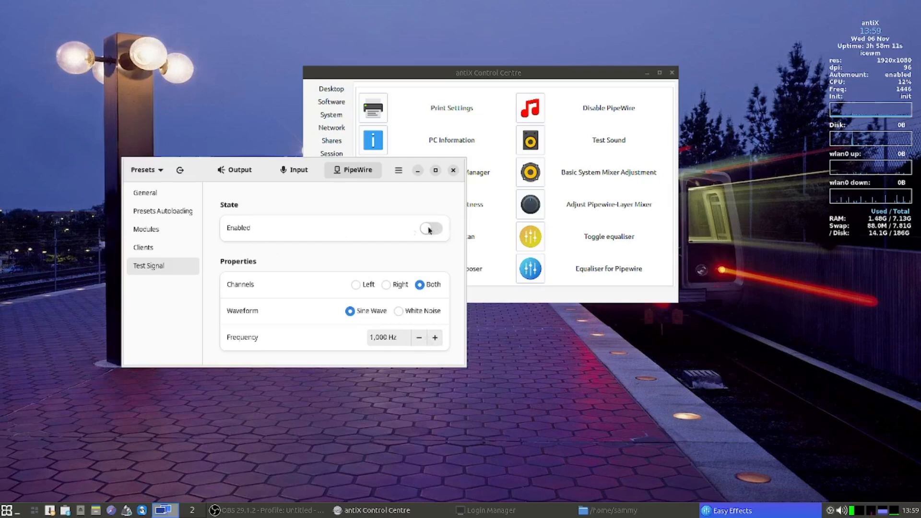
- View PipeWire General settings down to Server Information, then close Easy Effects
click(157, 194)
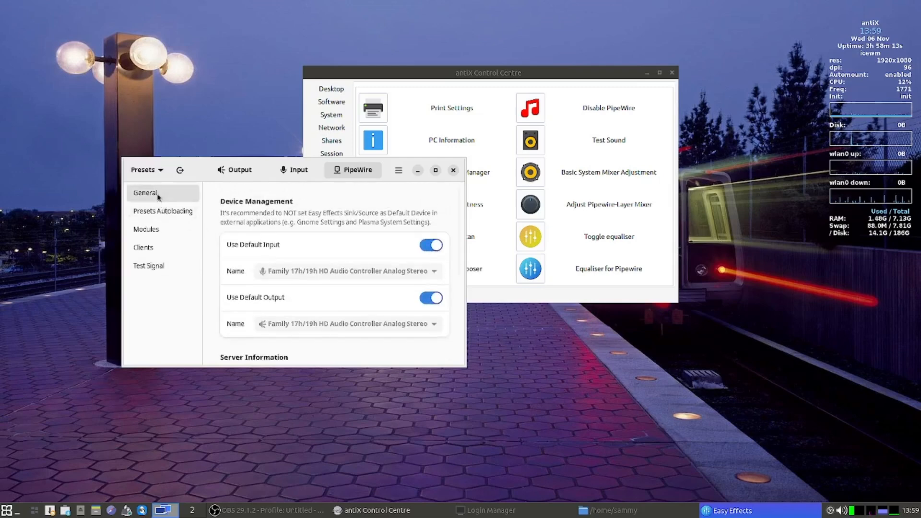
drag(456, 223, 463, 190)
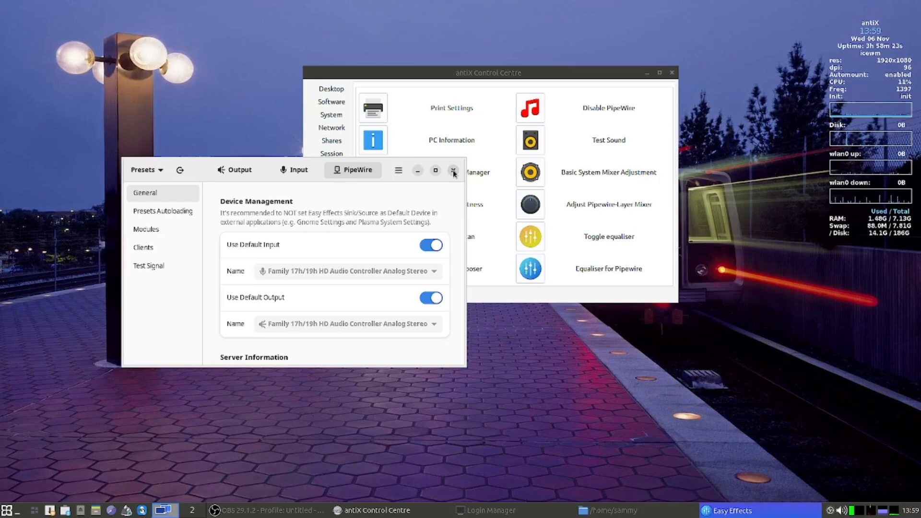
click(453, 170)
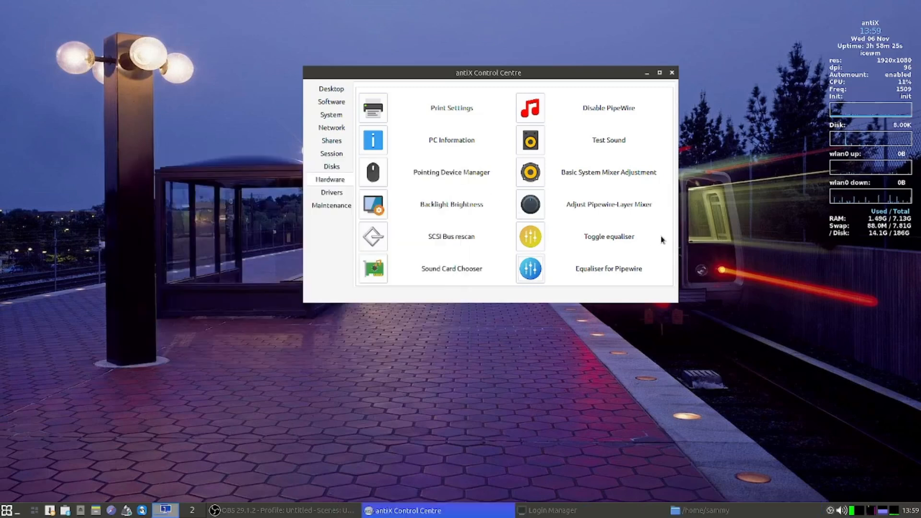